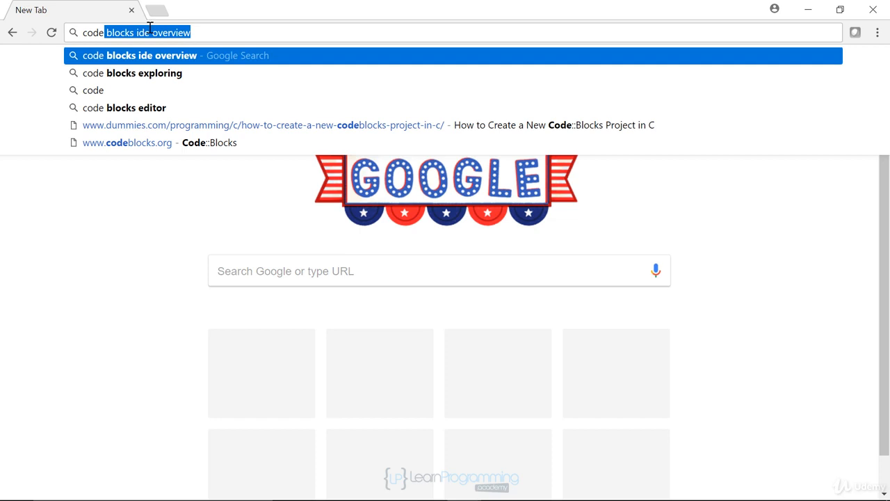
{"action": "type", "text": "blo"}
{"action": "key", "text": "BackSpace"}
{"action": "key", "text": "BackSpace"}
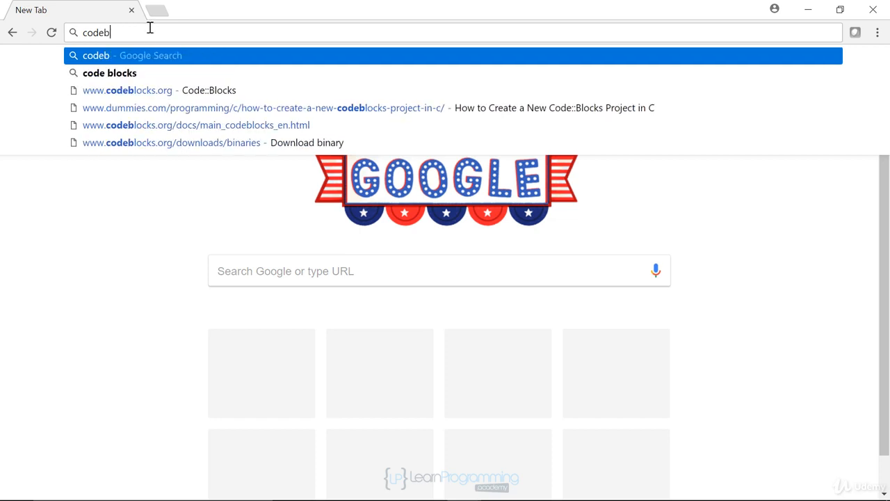
{"action": "key", "text": "Down"}
{"action": "key", "text": "Down"}
{"action": "key", "text": "Return"}
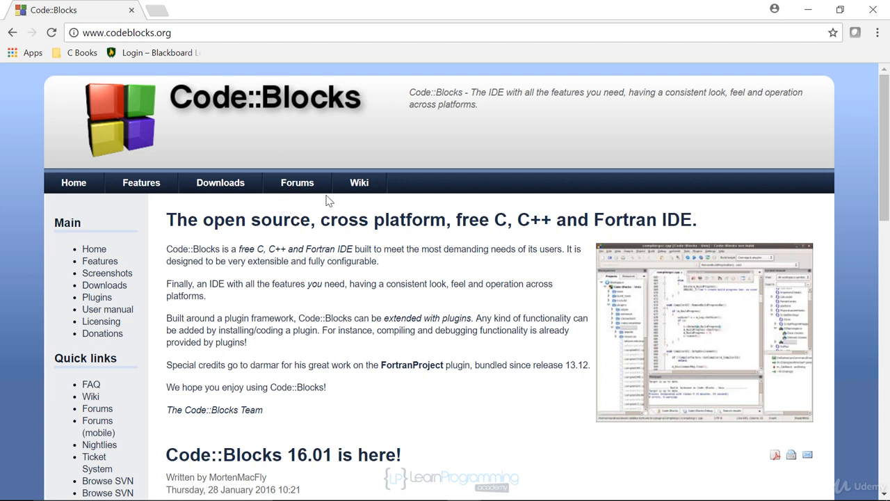
Step: Open Downloads > Binaries and review the Windows and Linux package tables, ending on Windows
{"action": "left_click", "coordinate": [229, 186]}
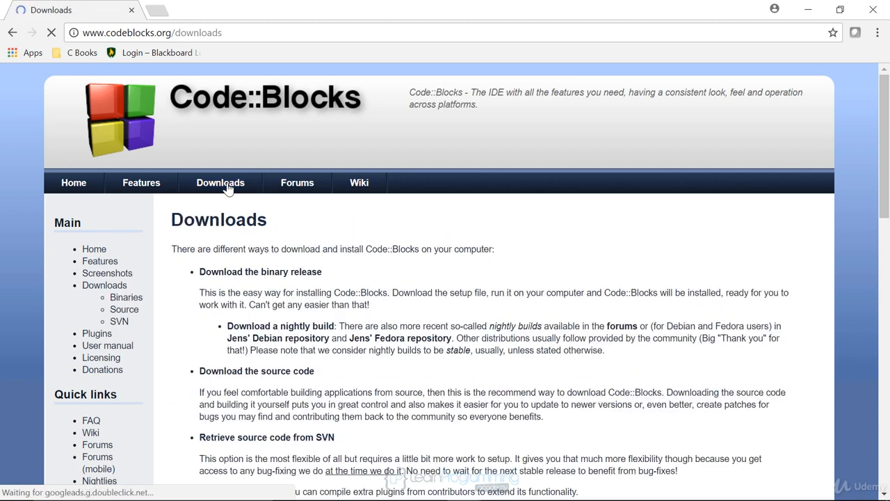
{"action": "left_click", "coordinate": [127, 299]}
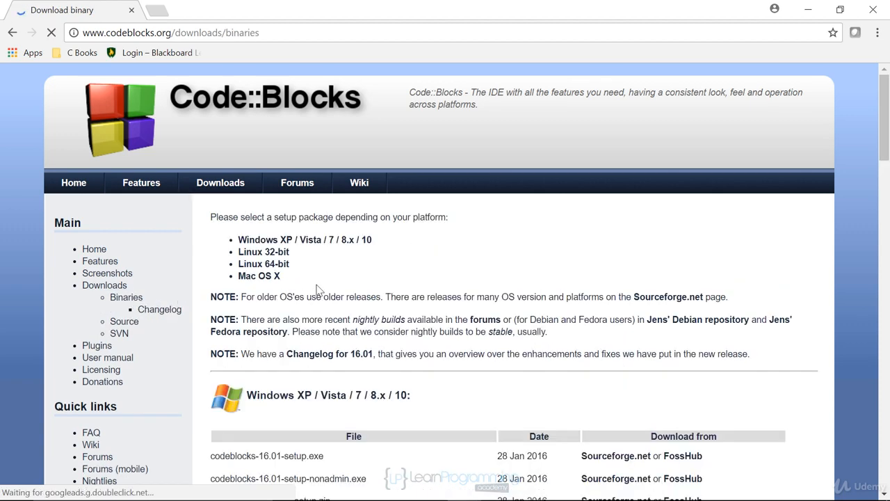
{"action": "scroll", "coordinate": [404, 270], "scroll_direction": "down", "scroll_amount": 1}
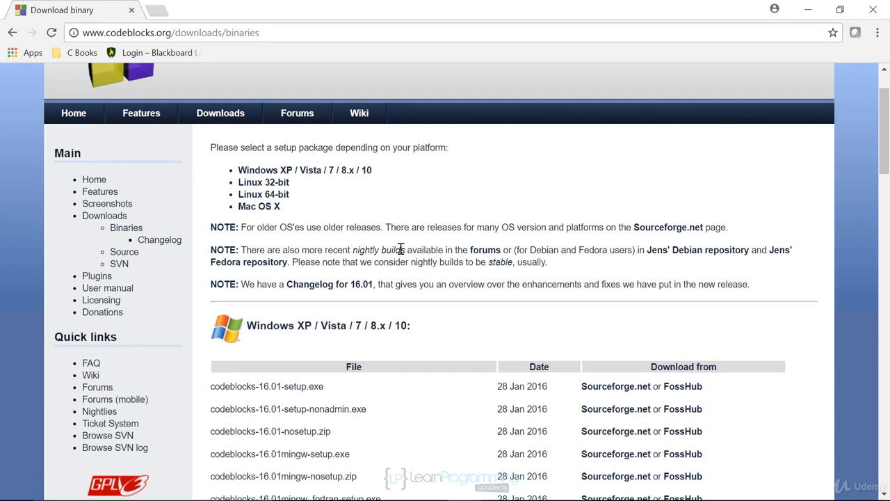
{"action": "scroll", "coordinate": [401, 249], "scroll_direction": "down", "scroll_amount": 1}
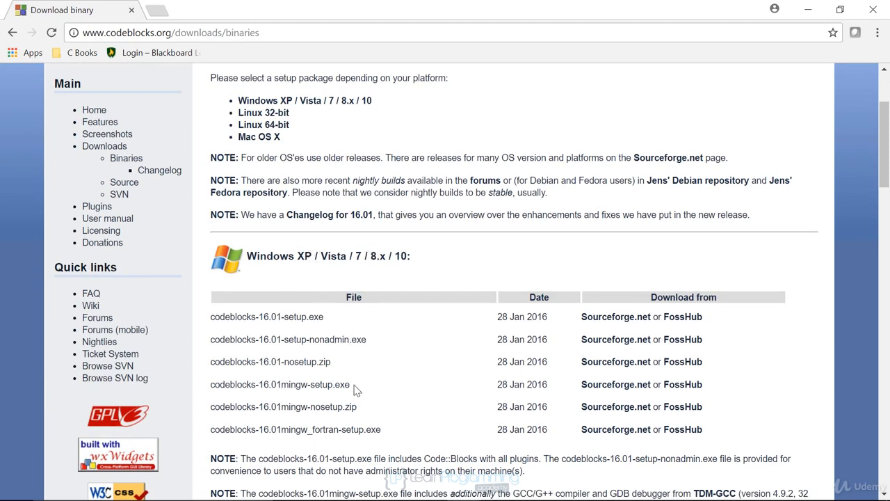
{"action": "scroll", "coordinate": [361, 385], "scroll_direction": "down", "scroll_amount": 5}
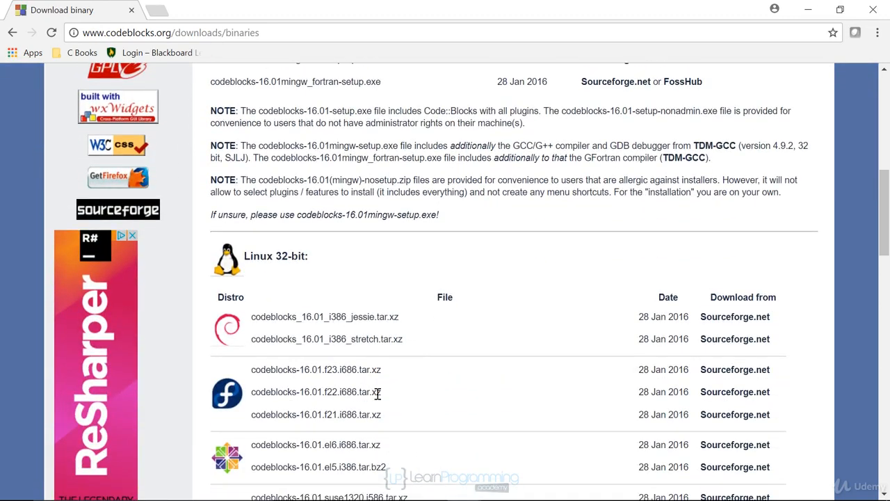
{"action": "scroll", "coordinate": [379, 395], "scroll_direction": "down", "scroll_amount": 3}
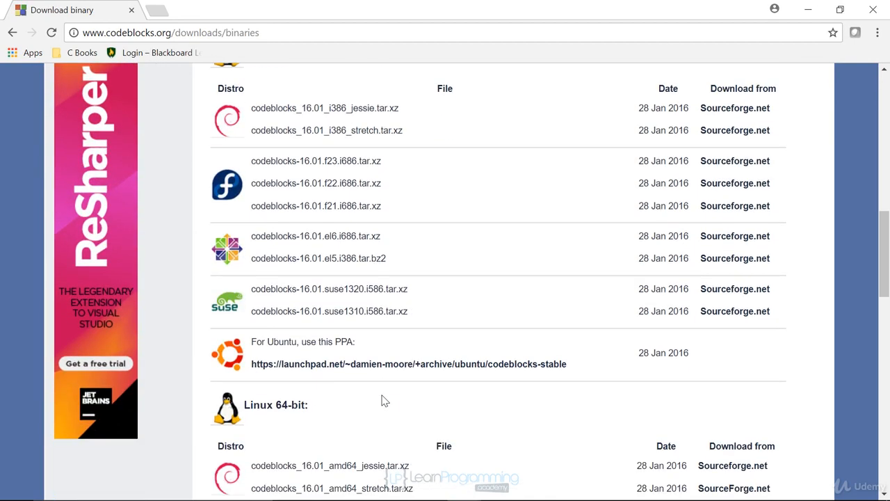
{"action": "scroll", "coordinate": [383, 395], "scroll_direction": "up", "scroll_amount": 2}
{"action": "scroll", "coordinate": [383, 398], "scroll_direction": "down", "scroll_amount": 2}
{"action": "scroll", "coordinate": [416, 271], "scroll_direction": "down", "scroll_amount": 4}
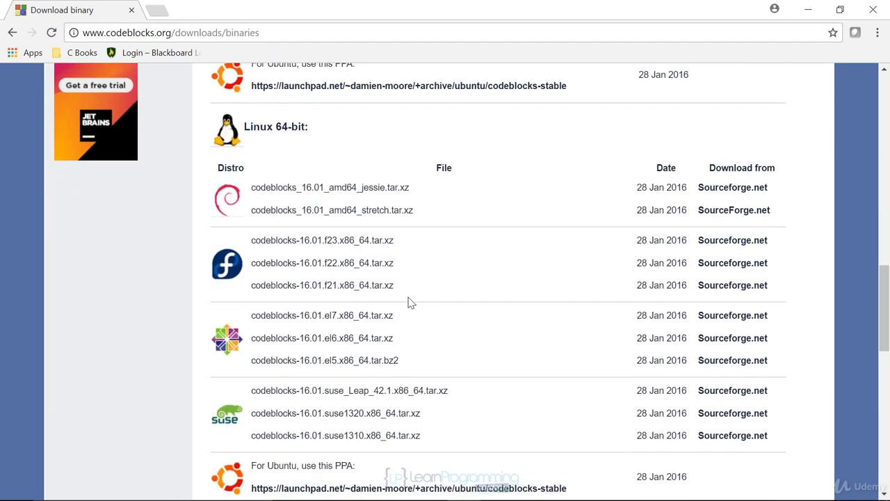
{"action": "scroll", "coordinate": [410, 306], "scroll_direction": "down", "scroll_amount": 1}
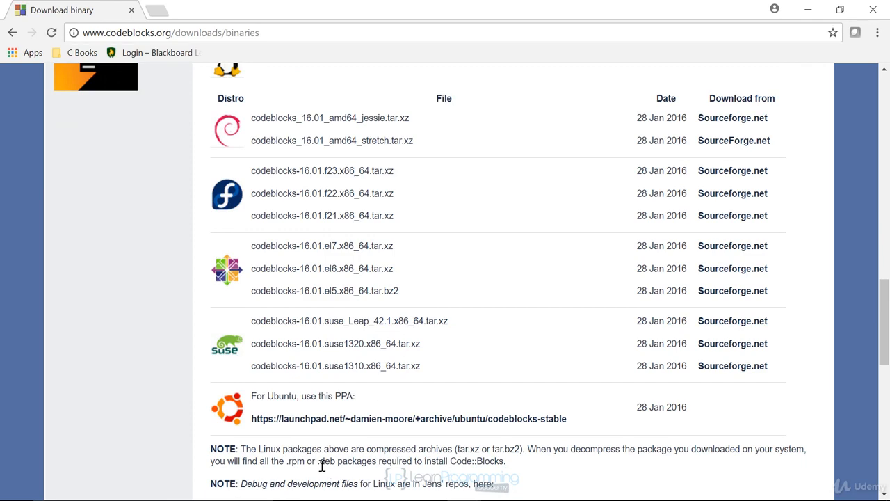
{"action": "scroll", "coordinate": [326, 456], "scroll_direction": "up", "scroll_amount": 12}
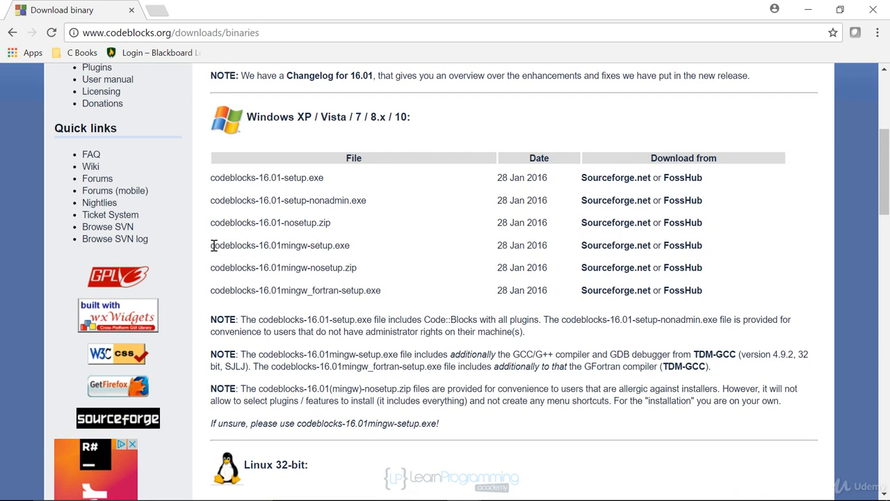
Step: Fetch codeblocks-16.01mingw-setup.exe from its Sourceforge.net link and save it to Downloads
{"action": "left_click_drag", "start_coordinate": [211, 246], "coordinate": [356, 249]}
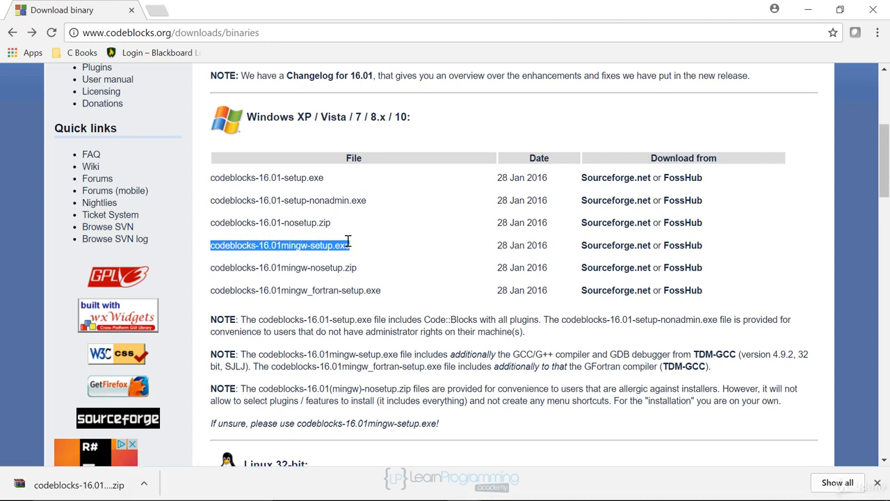
{"action": "left_click", "coordinate": [608, 248]}
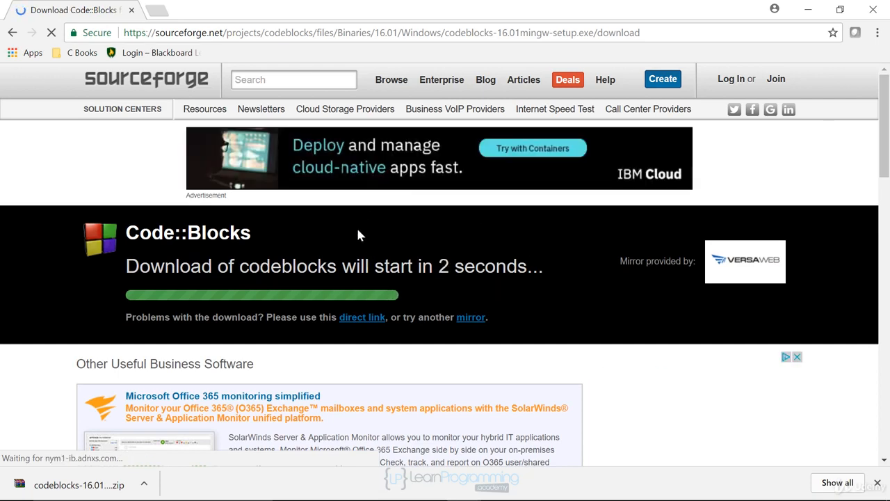
{"action": "left_click", "coordinate": [361, 317]}
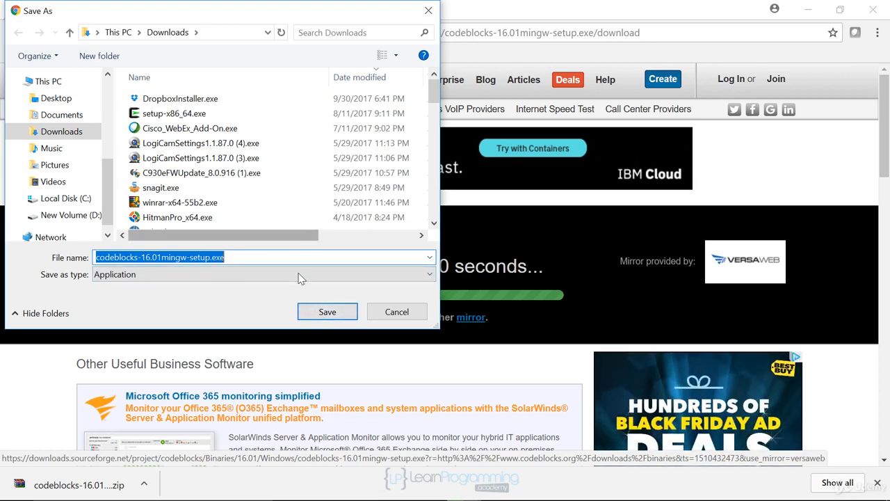
{"action": "left_click", "coordinate": [327, 313]}
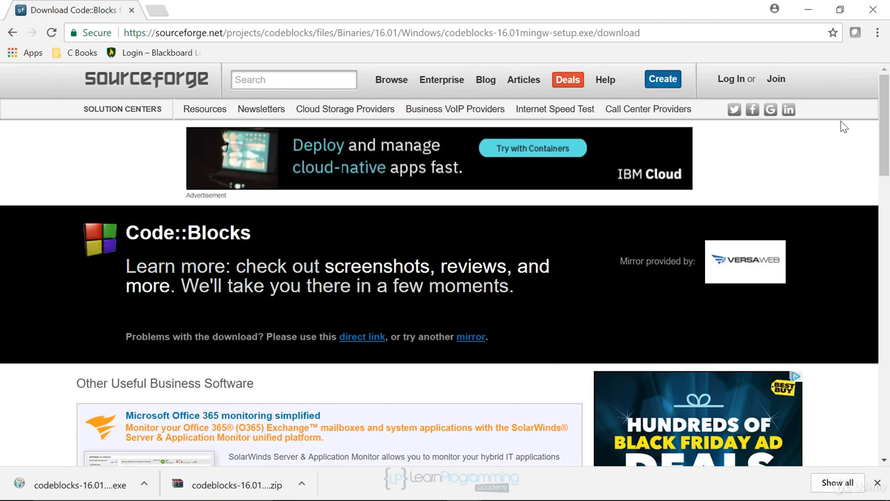
Step: Run codeblocks-16.01mingw-setup.exe from the Downloads folder, then minimize Explorer
{"action": "left_click", "coordinate": [811, 10]}
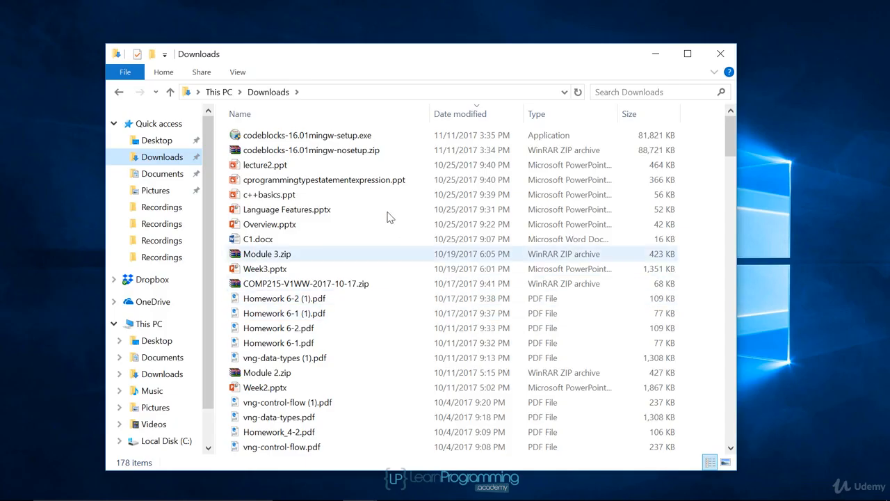
{"action": "double_click", "coordinate": [302, 136]}
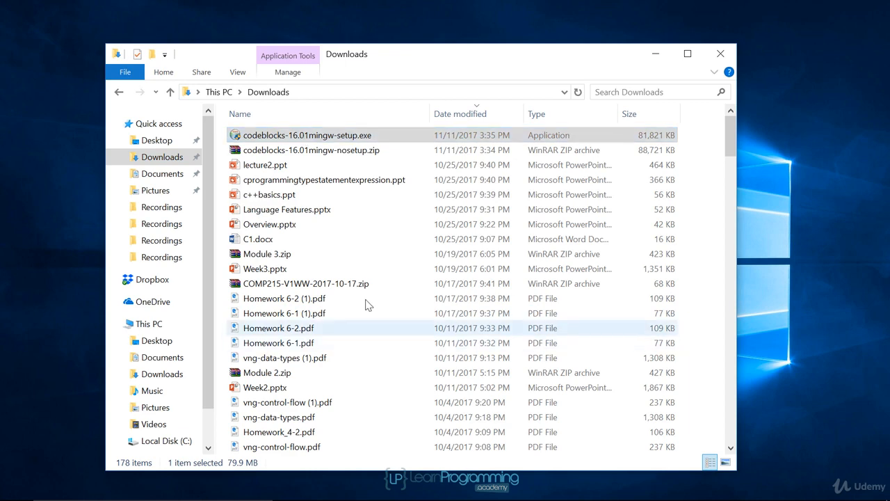
{"action": "left_click", "coordinate": [655, 55]}
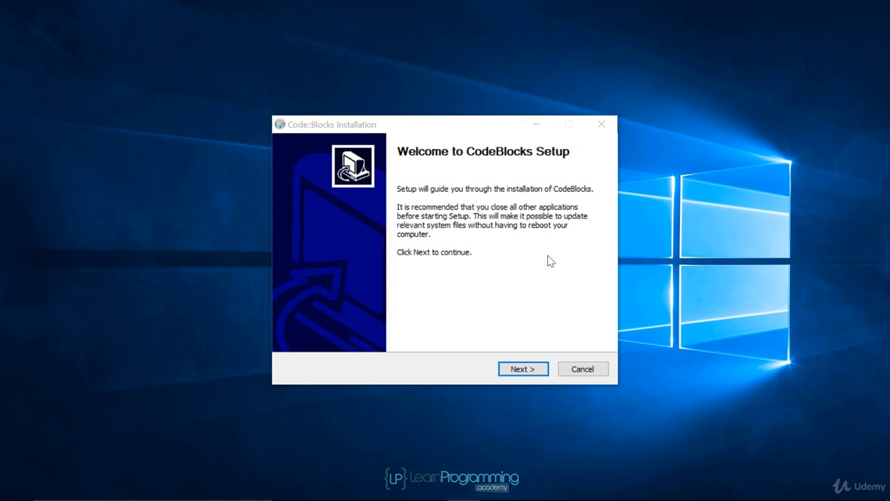
Step: Move past the welcome page and accept the GPL licence agreement
{"action": "left_click", "coordinate": [522, 369]}
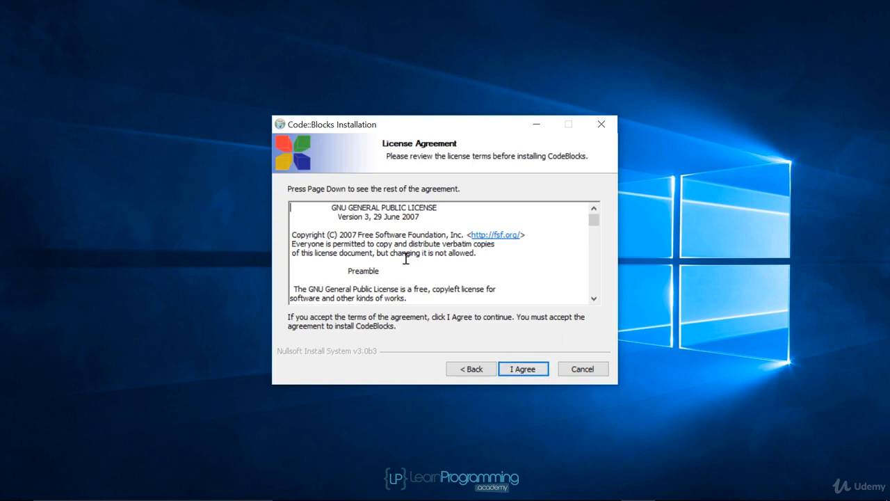
{"action": "scroll", "coordinate": [441, 272], "scroll_direction": "down", "scroll_amount": 20}
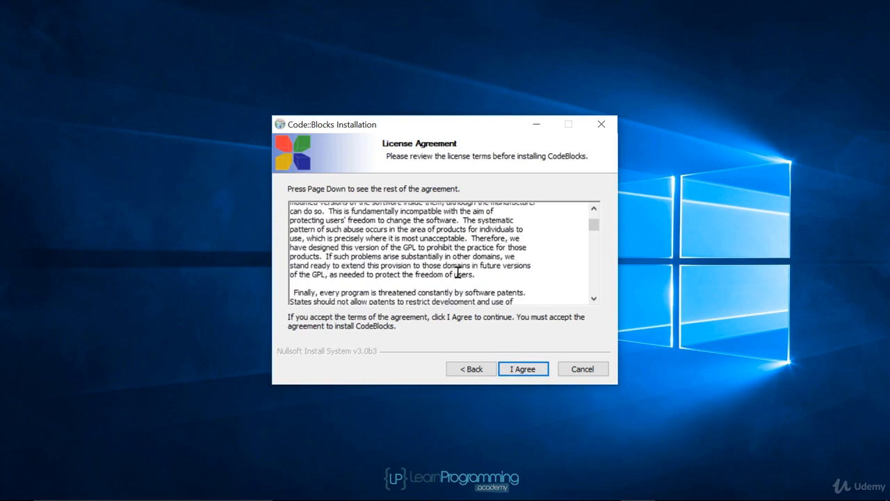
{"action": "scroll", "coordinate": [546, 279], "scroll_direction": "down", "scroll_amount": 5}
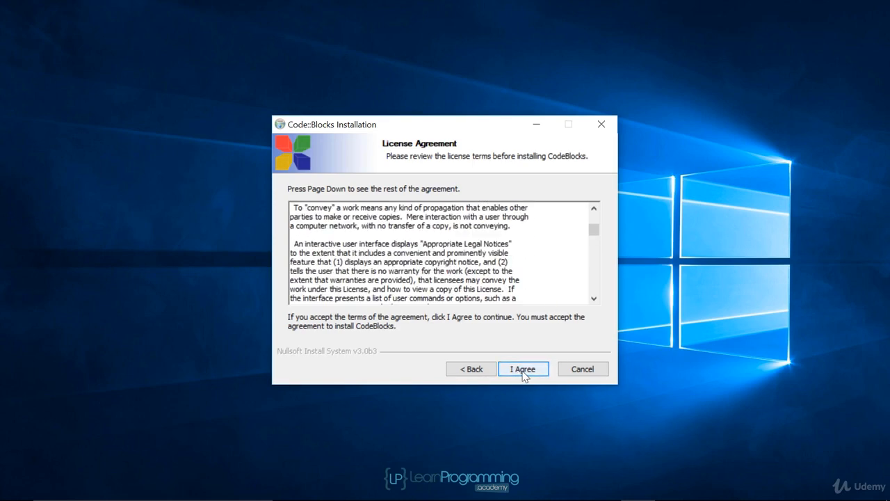
{"action": "left_click", "coordinate": [524, 371]}
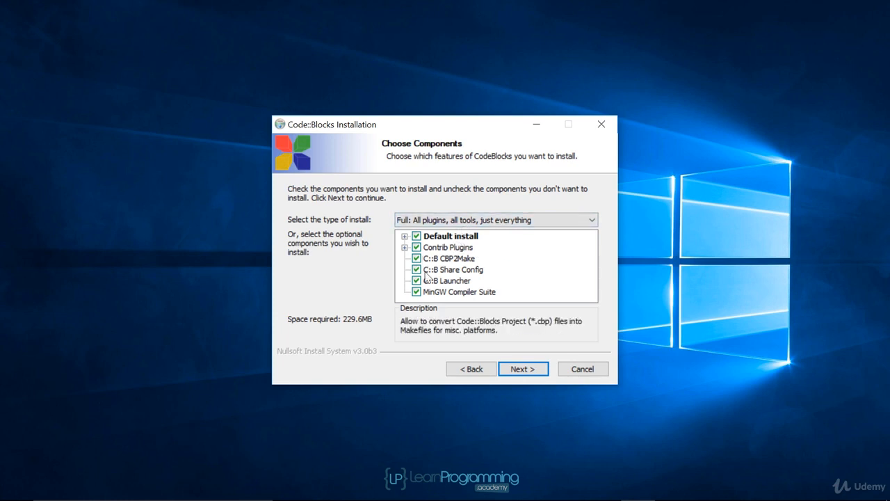
Step: Keep the Full component selection, including MinGW Compiler Suite, and continue
{"action": "left_click", "coordinate": [405, 248]}
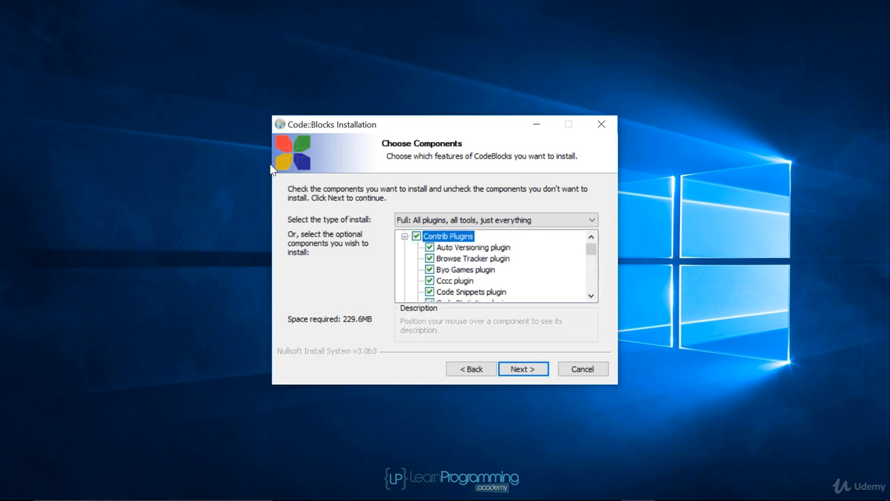
{"action": "left_click", "coordinate": [404, 236]}
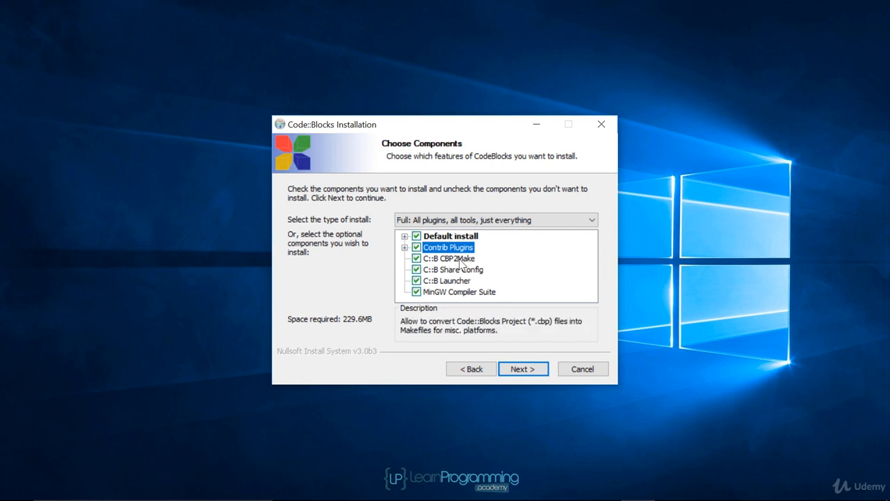
{"action": "left_click", "coordinate": [518, 369]}
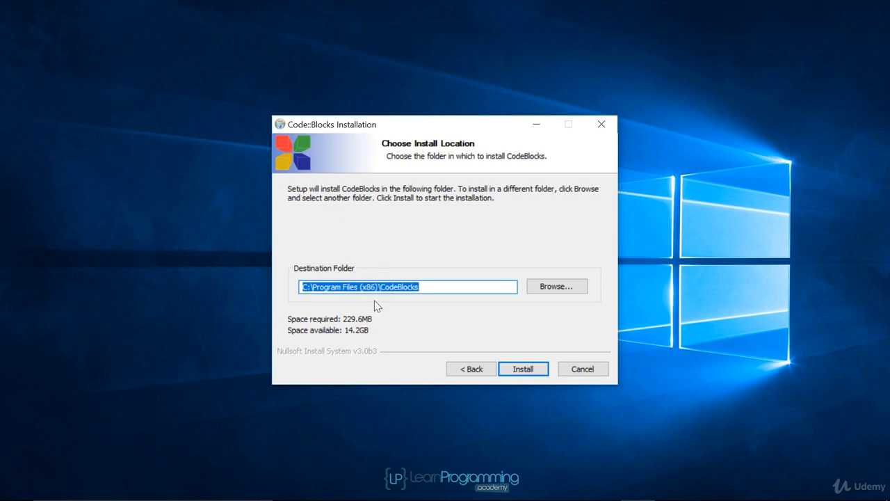
Step: Install to C:\Program Files (x86)\CodeBlocks, run Code::Blocks now, accept GNU GCC Compiler as default
{"action": "left_click", "coordinate": [529, 371]}
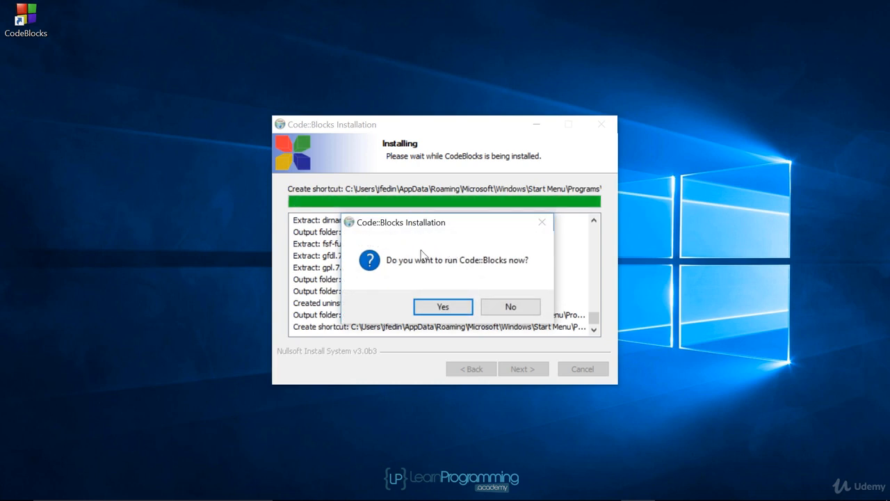
{"action": "left_click", "coordinate": [447, 307]}
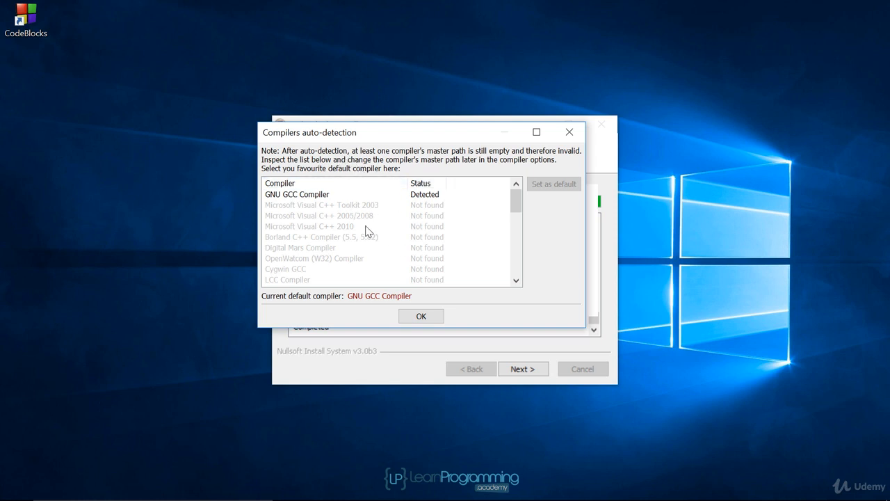
{"action": "left_click", "coordinate": [424, 319]}
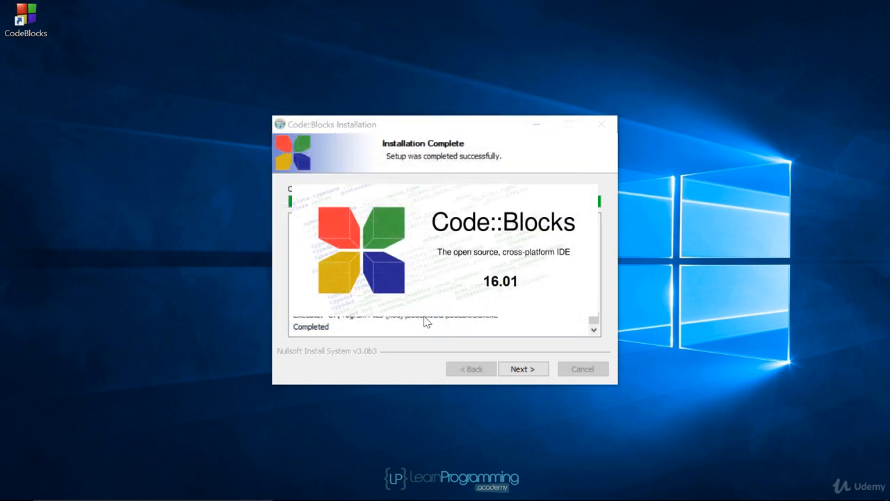